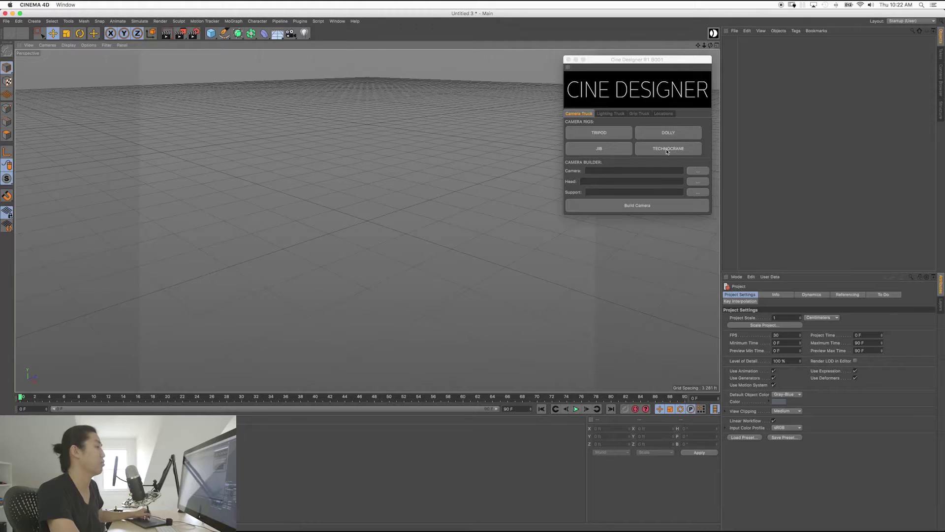
# - Load the CD 40' White Cyc stage and add a Technocrane rig from Cine Designer
pyautogui.click(663, 114)
pyautogui.click(626, 136)
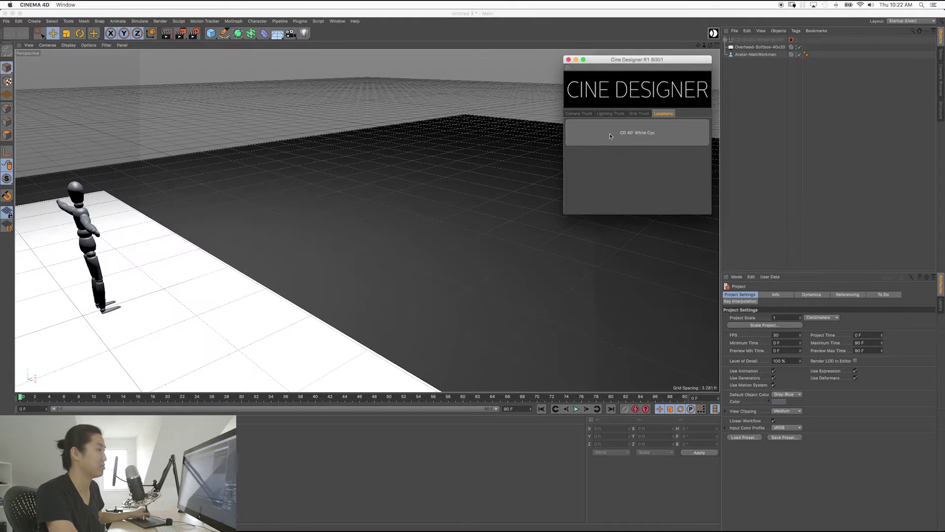
pyautogui.click(584, 115)
pyautogui.click(655, 150)
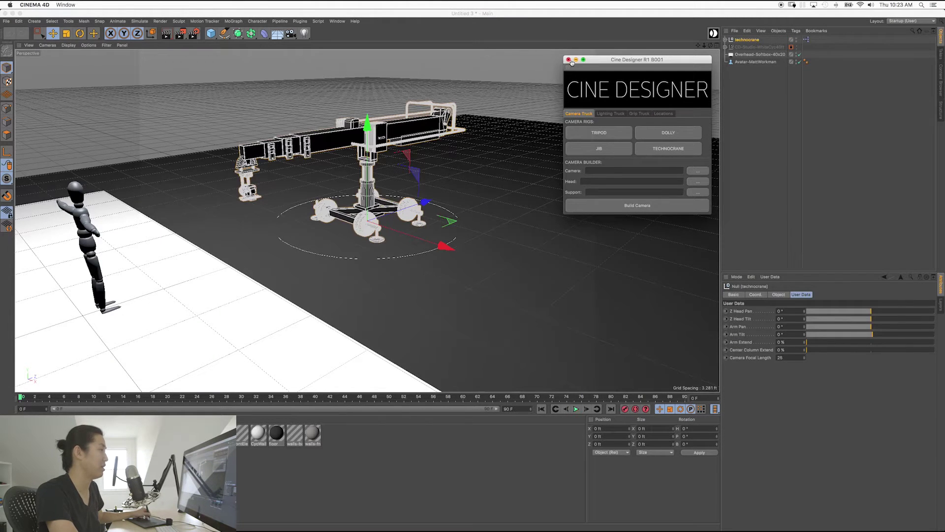
# - Slide the technocrane along Z to 20.774 ft, facing the cyc and mannequin
pyautogui.click(569, 59)
pyautogui.keyDown('alt'); pyautogui.moveTo(394, 159); pyautogui.dragTo(296, 161); pyautogui.keyUp('alt')
pyautogui.moveTo(407, 217); pyautogui.dragTo(262, 66)
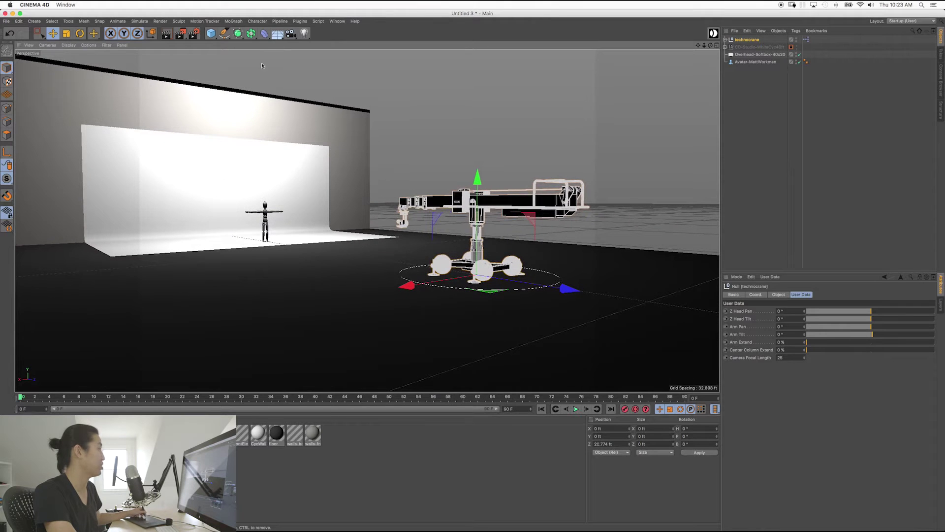
pyautogui.click(123, 45)
# - Split into two side-by-side views and set the right view to the crane camera
pyautogui.moveTo(190, 56)
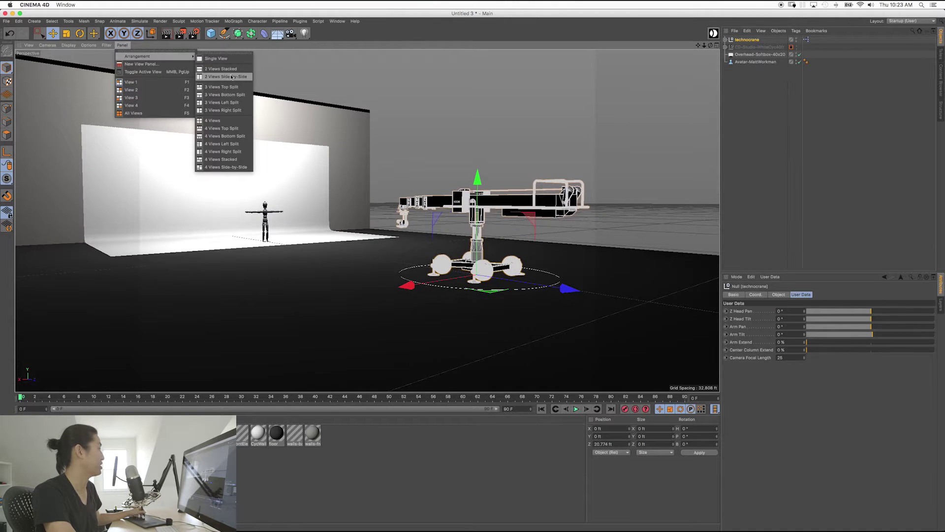
pyautogui.click(232, 77)
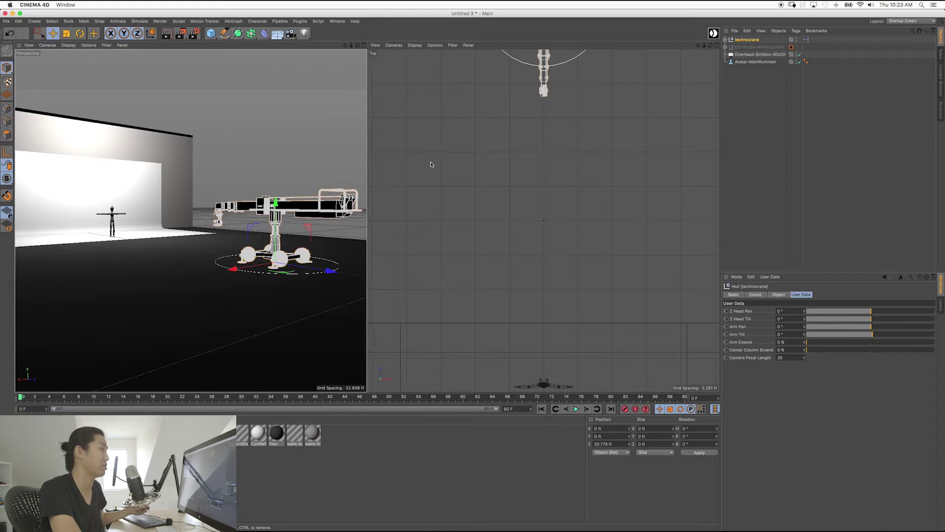
pyautogui.click(400, 45)
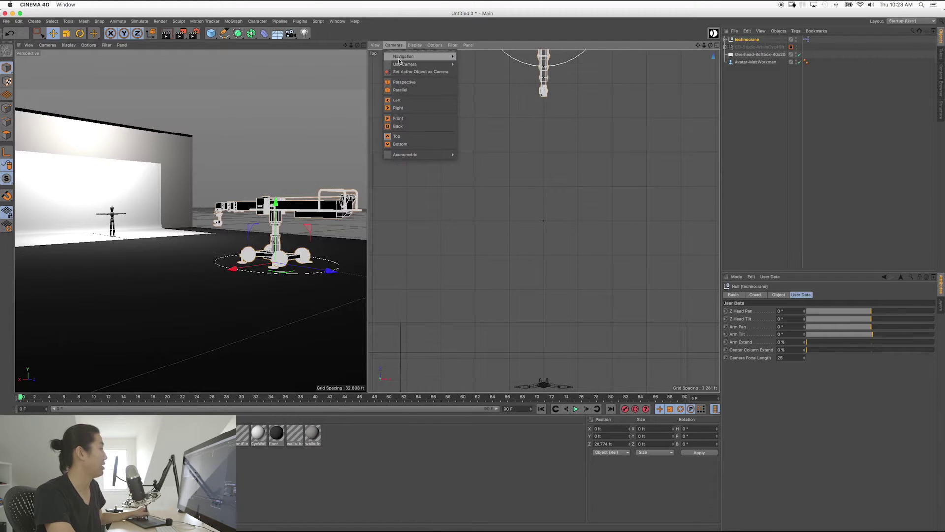
pyautogui.moveTo(424, 64)
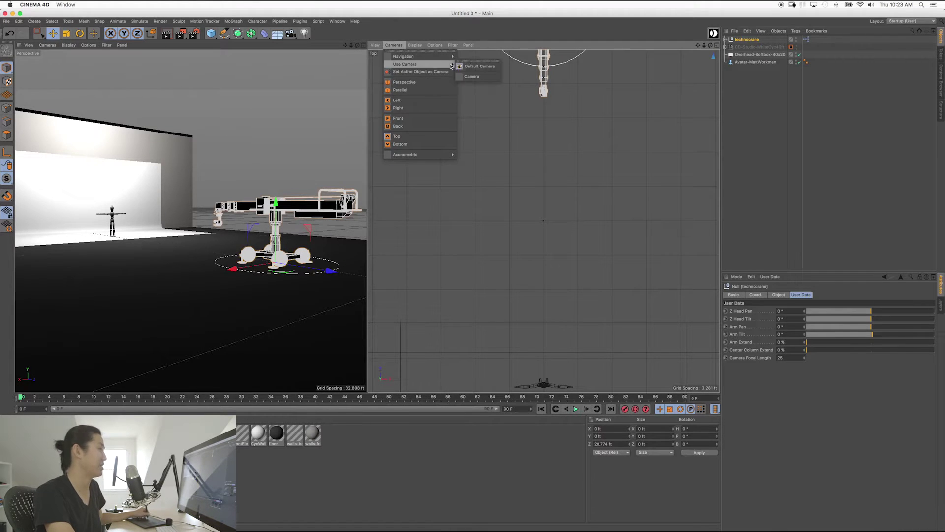
pyautogui.click(440, 72)
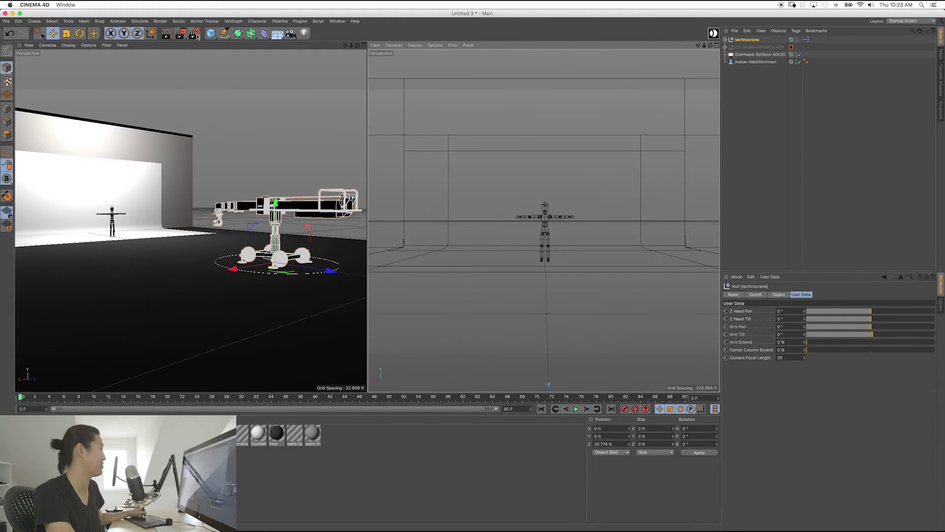
# - Set the render output resolution to 1920 x 1080
pyautogui.click(196, 34)
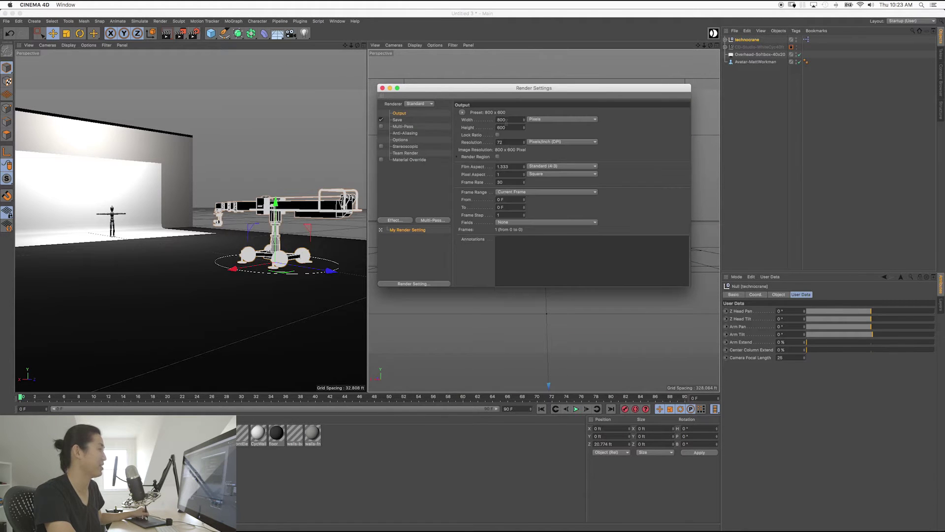
pyautogui.doubleClick(507, 121)
pyautogui.write('1920')
pyautogui.doubleClick(509, 128)
pyautogui.write('108')
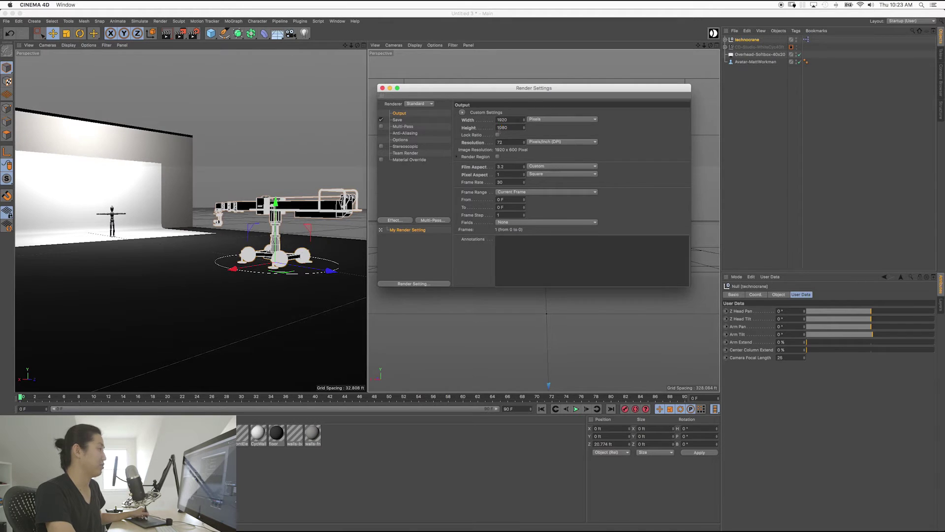
pyautogui.press('Return')
pyautogui.click(383, 89)
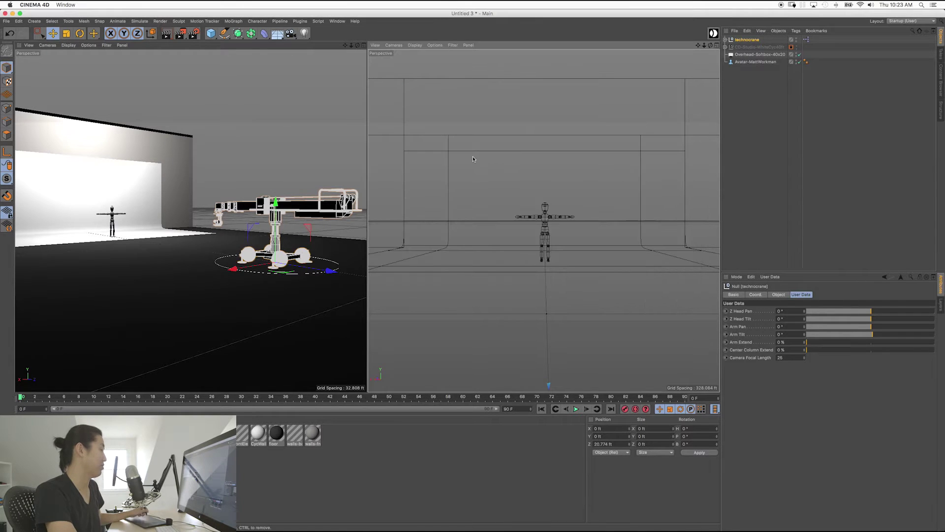
# - Set Tinted Border Opacity to 100% and look through the crane camera in the right view
pyautogui.hotkey('shift', 'v')
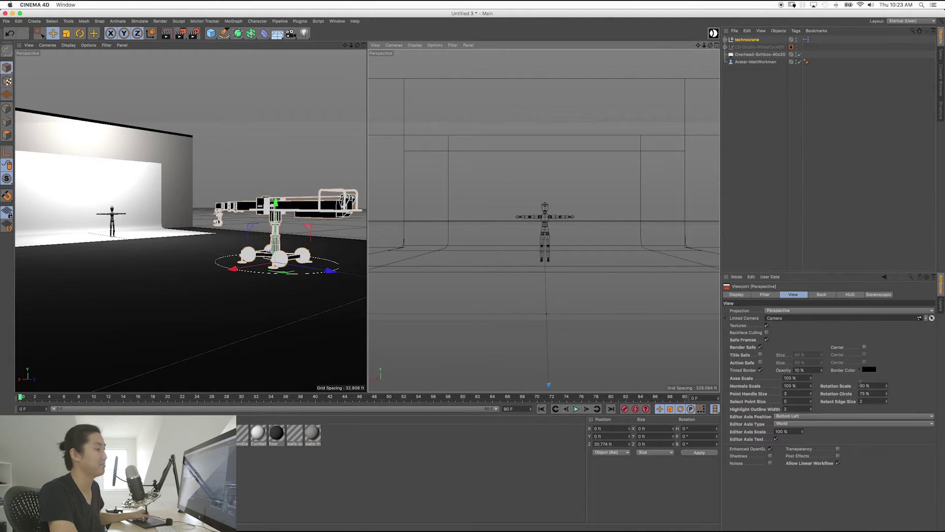
pyautogui.moveTo(821, 369); pyautogui.dragTo(821, 355)
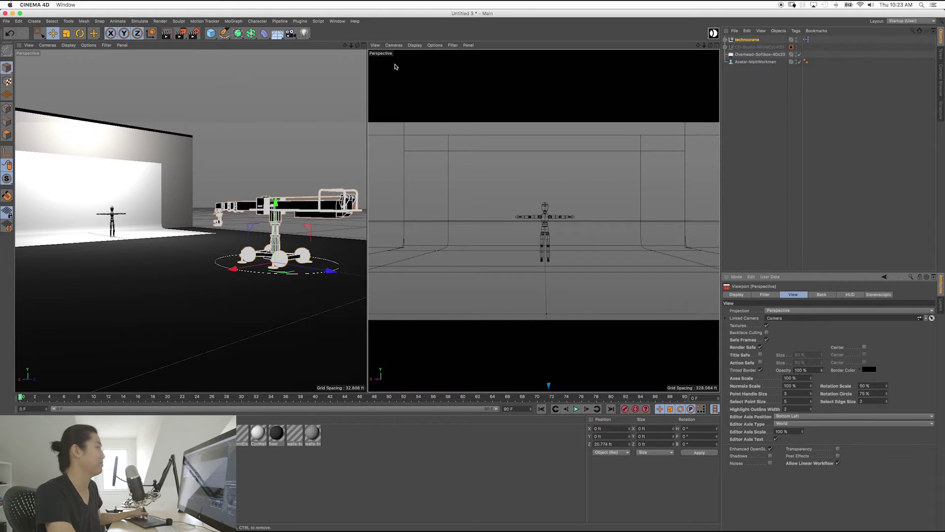
pyautogui.click(394, 45)
pyautogui.moveTo(405, 64)
pyautogui.click(431, 81)
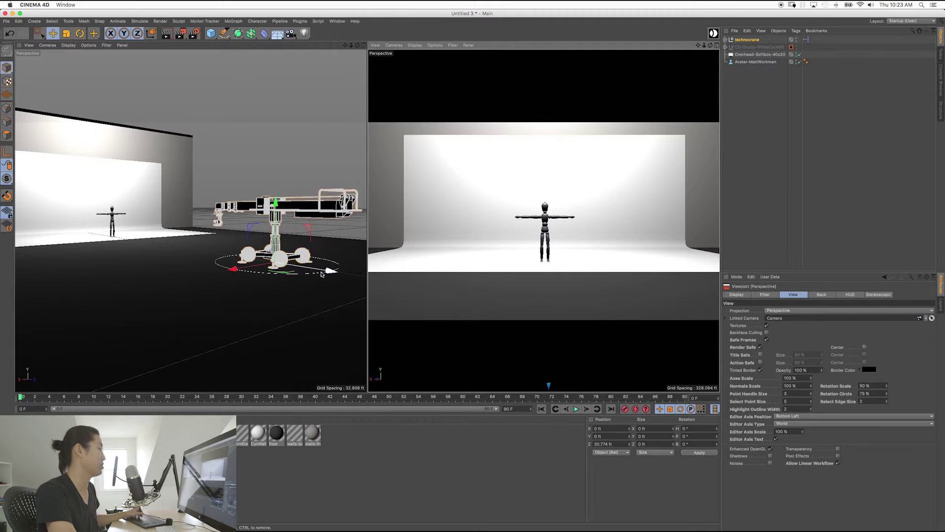
# - Slide the technocrane along Z toward the stage and select it in the object list
pyautogui.moveTo(325, 271); pyautogui.dragTo(292, 281)
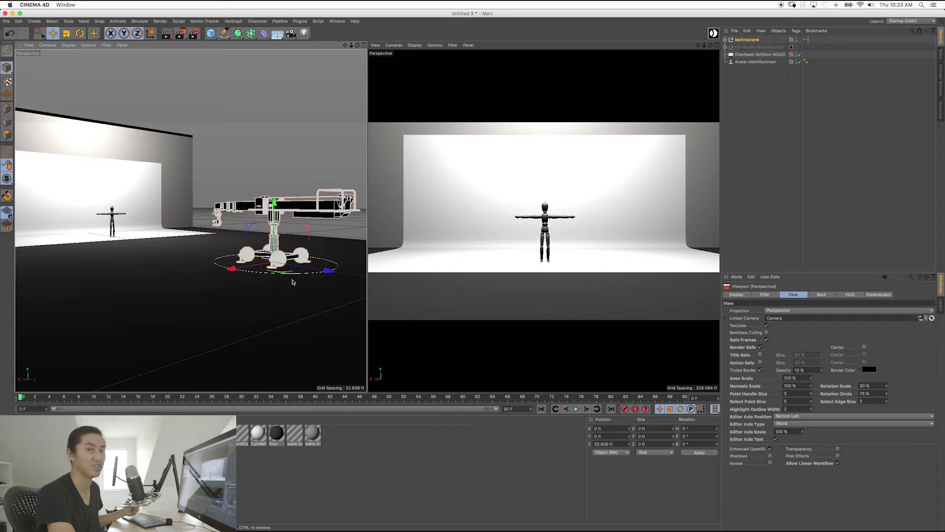
pyautogui.keyDown('alt'); pyautogui.moveTo(297, 236); pyautogui.dragTo(272, 235); pyautogui.keyUp('alt')
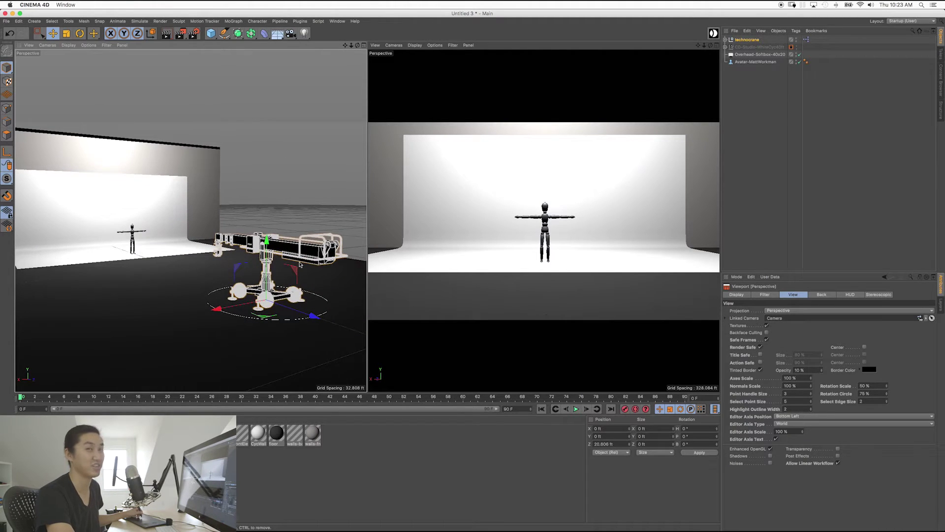
pyautogui.keyDown('alt'); pyautogui.moveTo(305, 266); pyautogui.dragTo(270, 233); pyautogui.keyUp('alt')
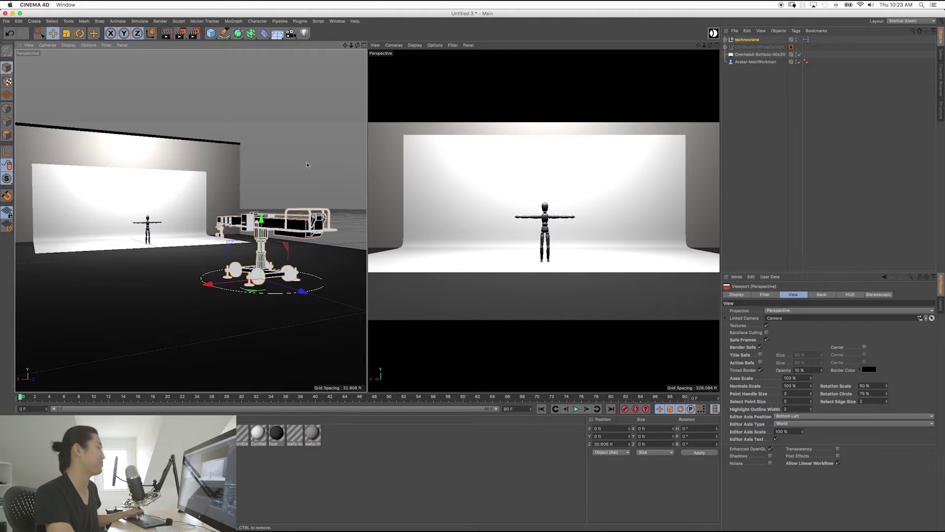
pyautogui.click(756, 115)
# - Move the technocrane below Avatar-MattWorkman and set Z Head Pan to -6.1° to centre the mannequin
pyautogui.moveTo(747, 40); pyautogui.dragTo(747, 67)
pyautogui.click(747, 70)
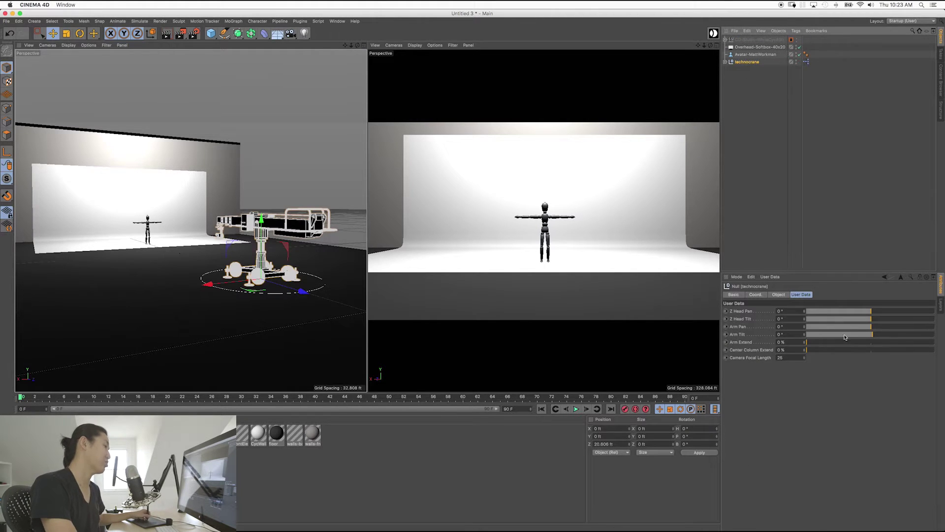
pyautogui.moveTo(872, 314)
pyautogui.mouseDown()
pyautogui.moveTo(859, 313)
pyautogui.moveTo(884, 312)
pyautogui.moveTo(860, 312)
pyautogui.mouseUp()
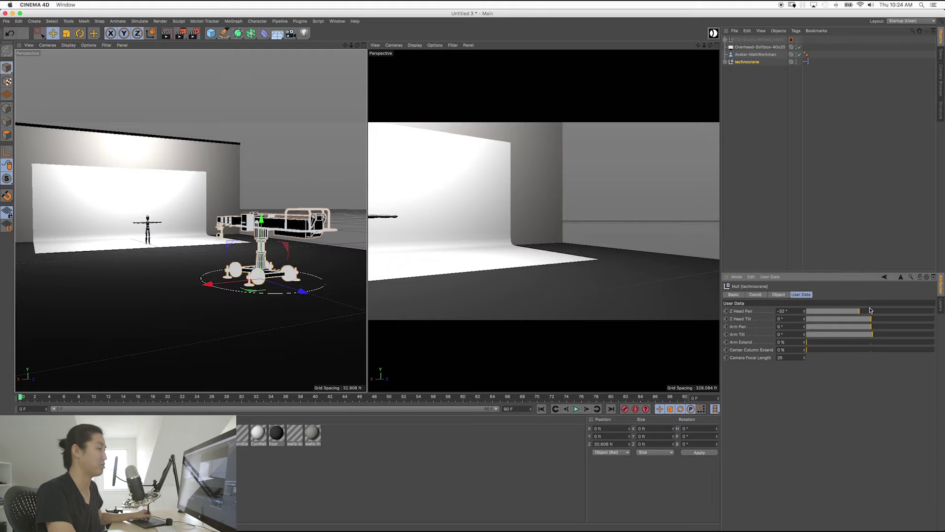
pyautogui.moveTo(862, 313)
pyautogui.mouseDown()
pyautogui.moveTo(875, 312)
pyautogui.moveTo(852, 315)
pyautogui.moveTo(877, 324)
pyautogui.mouseUp()
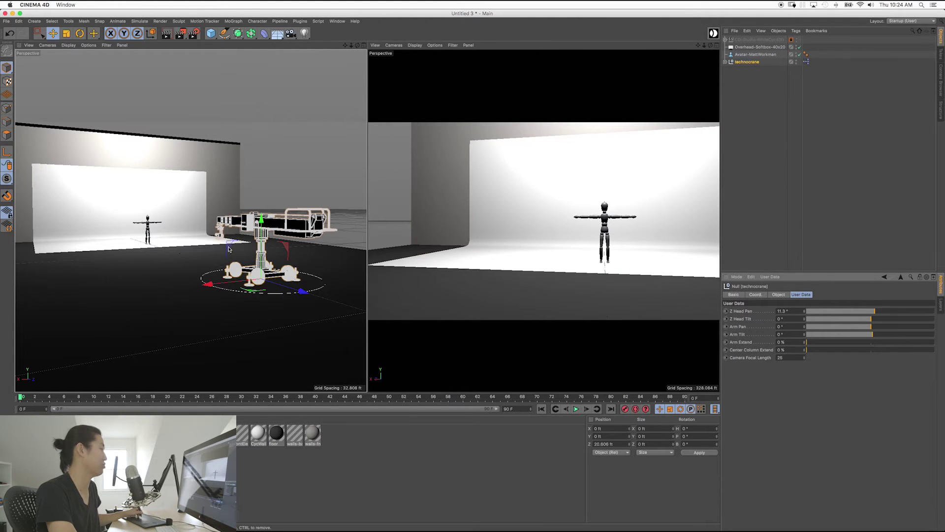
pyautogui.keyDown('alt'); pyautogui.moveTo(163, 216); pyautogui.dragTo(523, 283, button='right'); pyautogui.keyUp('alt')
pyautogui.moveTo(866, 316)
pyautogui.mouseDown()
pyautogui.moveTo(868, 327)
pyautogui.moveTo(860, 322)
pyautogui.moveTo(872, 322)
pyautogui.mouseUp()
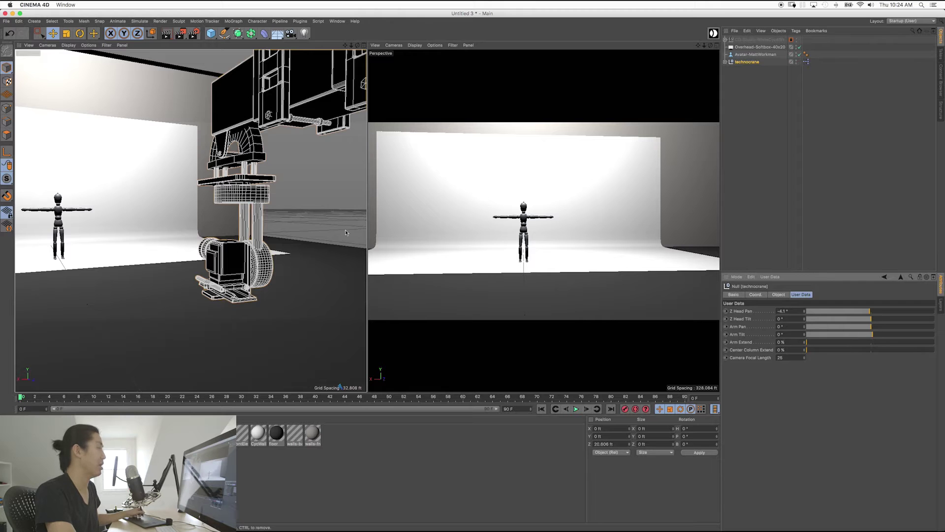
pyautogui.scroll(-10, 347, 233)
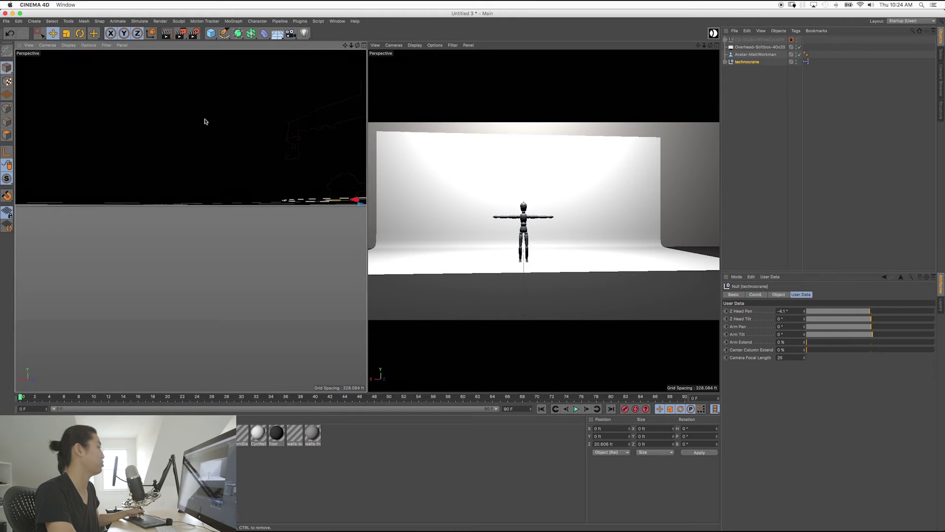
# - Fully extend the center column, set Arm Tilt -6.6° and Arm Extend 73.2% toward the mannequin
pyautogui.scroll(10, 232, 152)
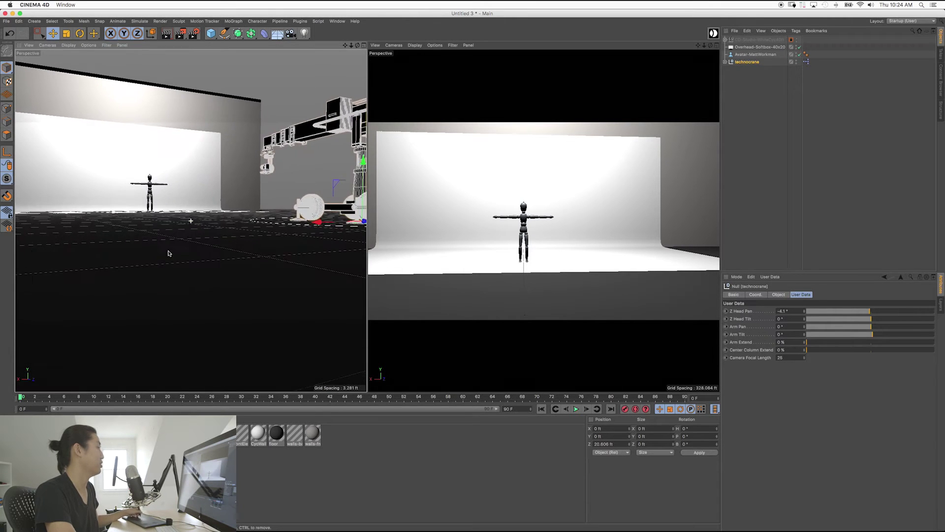
pyautogui.scroll(-10, 250, 300)
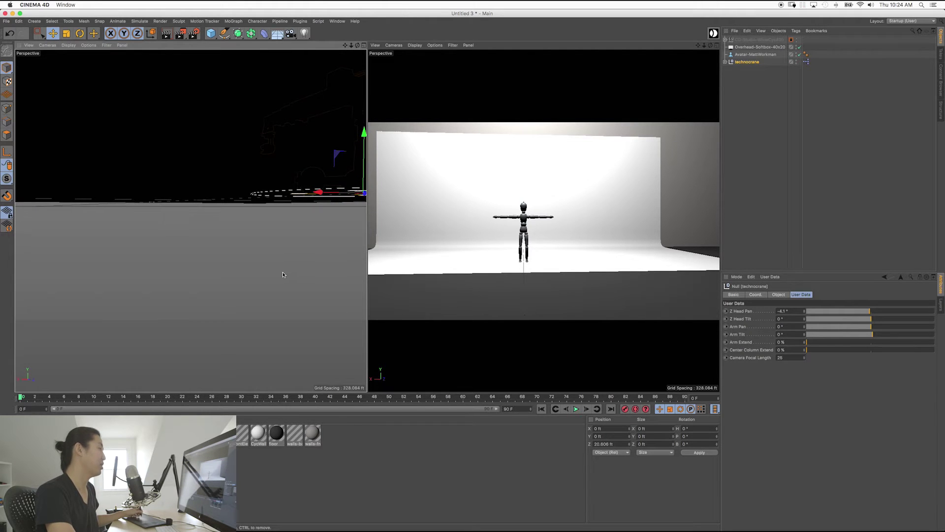
pyautogui.scroll(5, 268, 269)
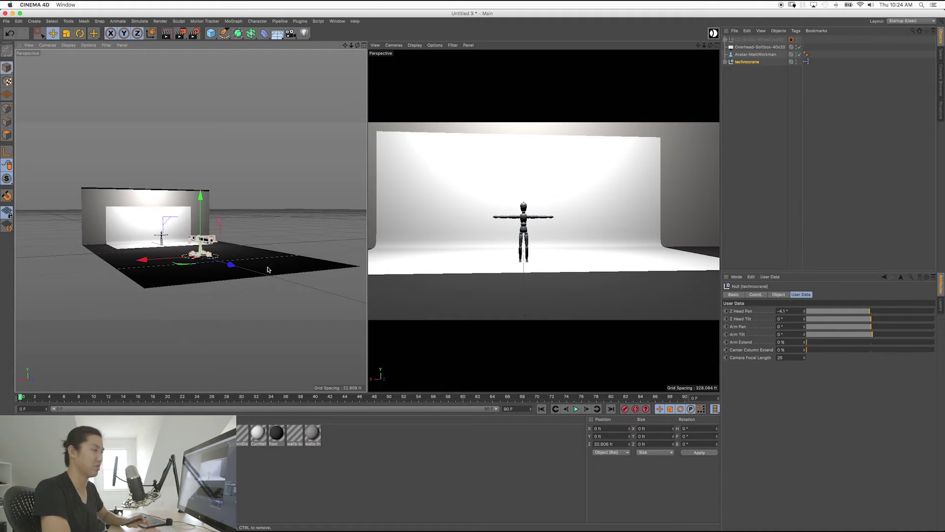
pyautogui.press('o')
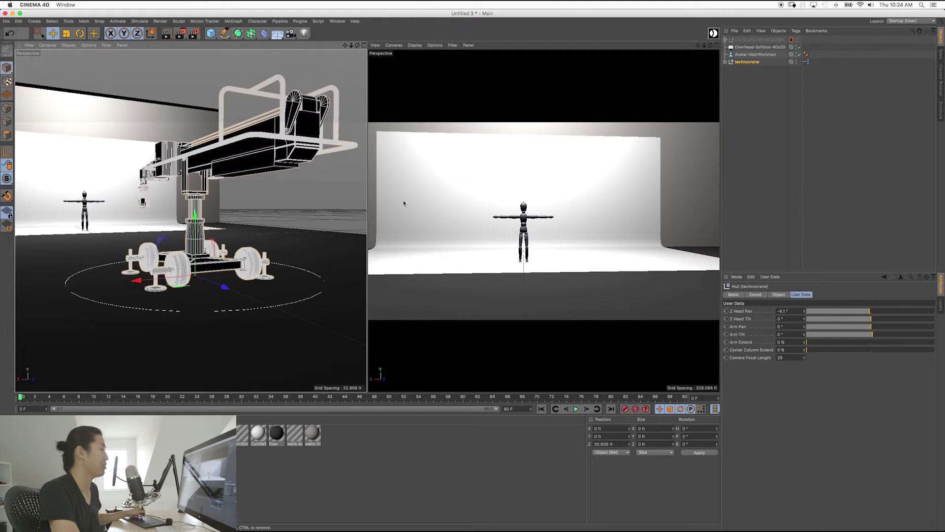
pyautogui.moveTo(234, 163)
pyautogui.keyDown('alt'); pyautogui.mouseDown()
pyautogui.moveTo(260, 163)
pyautogui.moveTo(237, 165)
pyautogui.moveTo(248, 166)
pyautogui.mouseUp(); pyautogui.keyUp('alt')
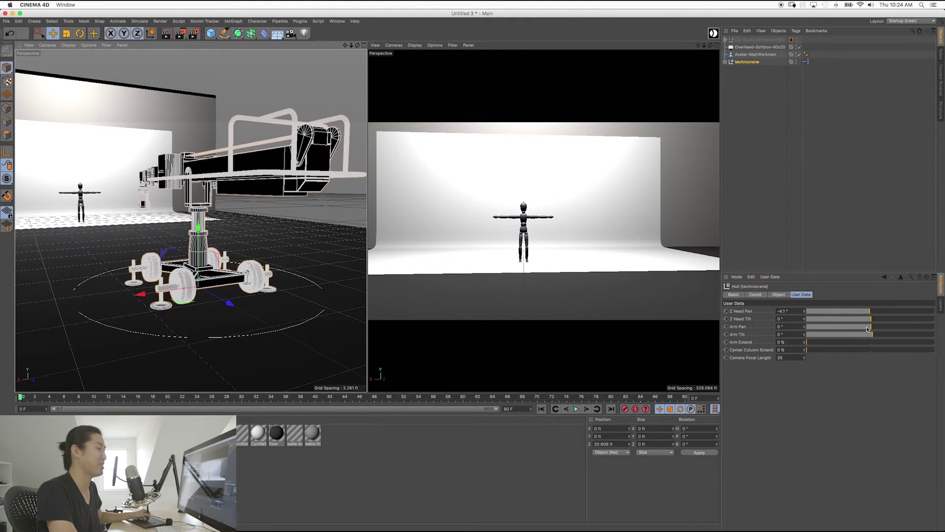
pyautogui.moveTo(868, 329); pyautogui.dragTo(825, 334)
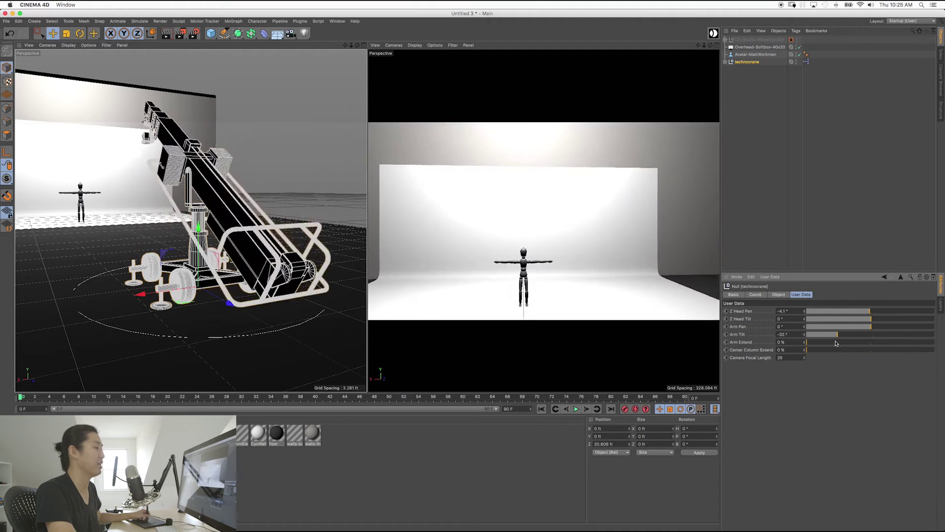
pyautogui.moveTo(836, 340); pyautogui.dragTo(935, 344)
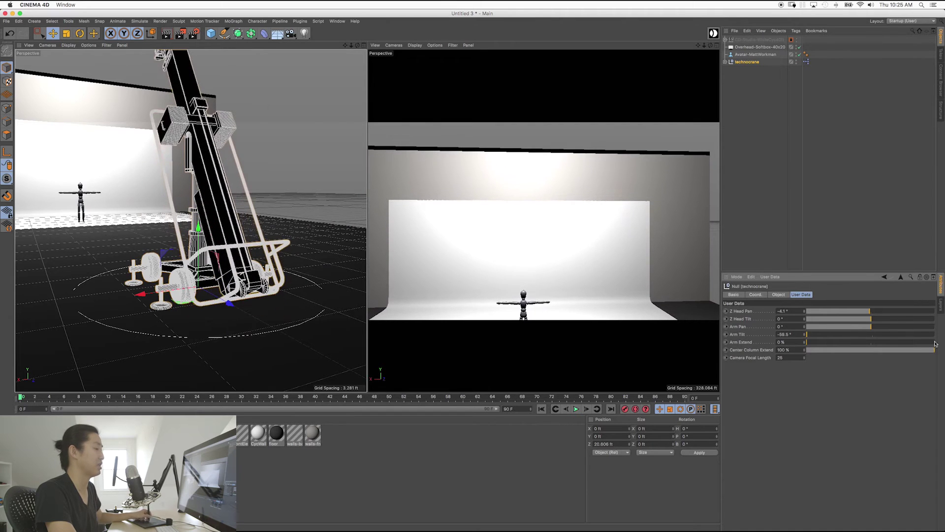
pyautogui.moveTo(810, 335); pyautogui.dragTo(868, 333)
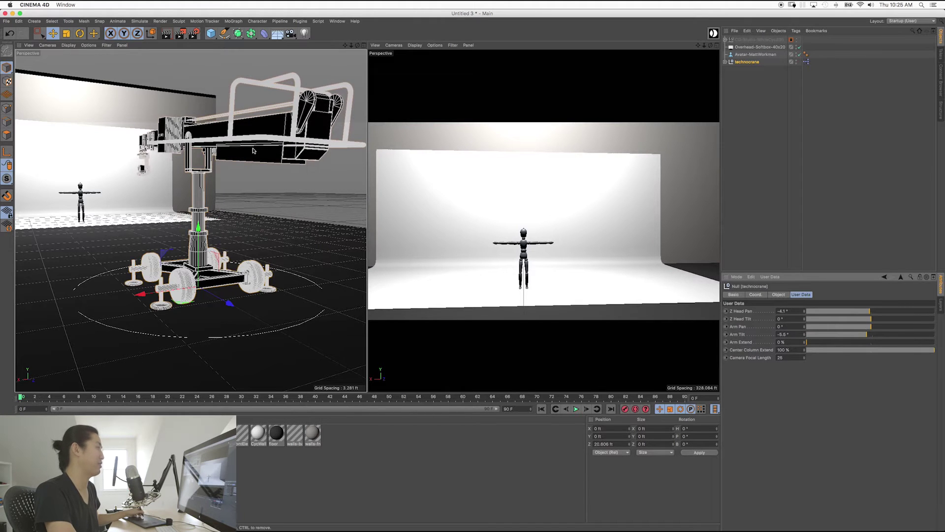
pyautogui.keyDown('alt'); pyautogui.moveTo(254, 150); pyautogui.dragTo(207, 217); pyautogui.keyUp('alt')
pyautogui.moveTo(806, 341); pyautogui.dragTo(857, 358)
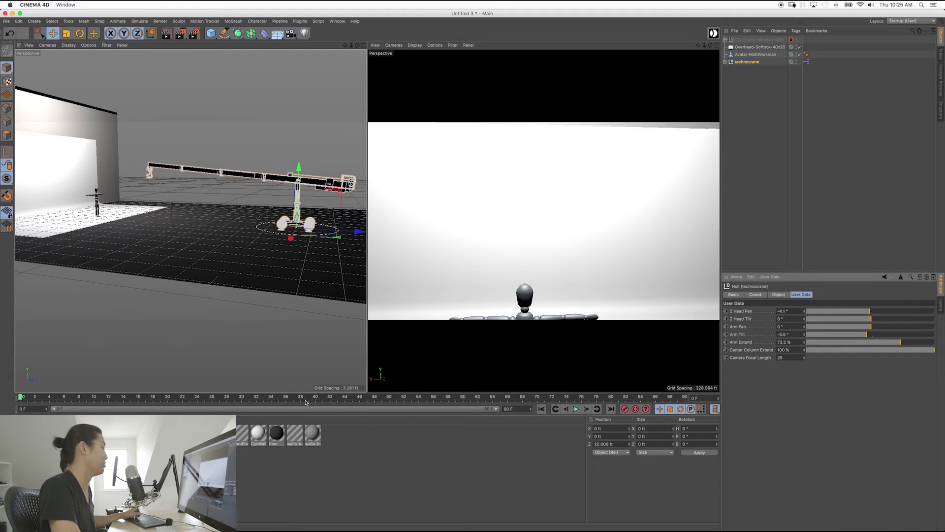
# - Go to frame 56 and tilt the crane head down toward the mannequin
pyautogui.click(462, 397)
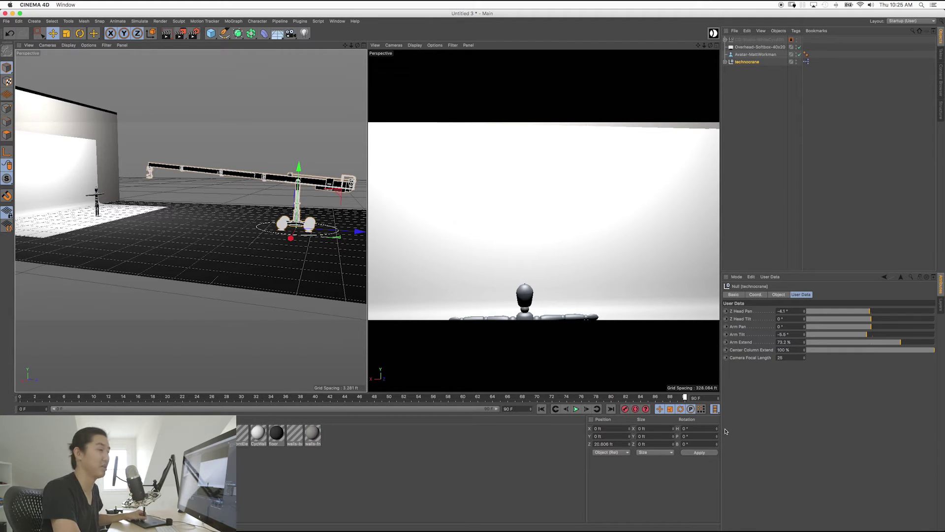
pyautogui.click(433, 396)
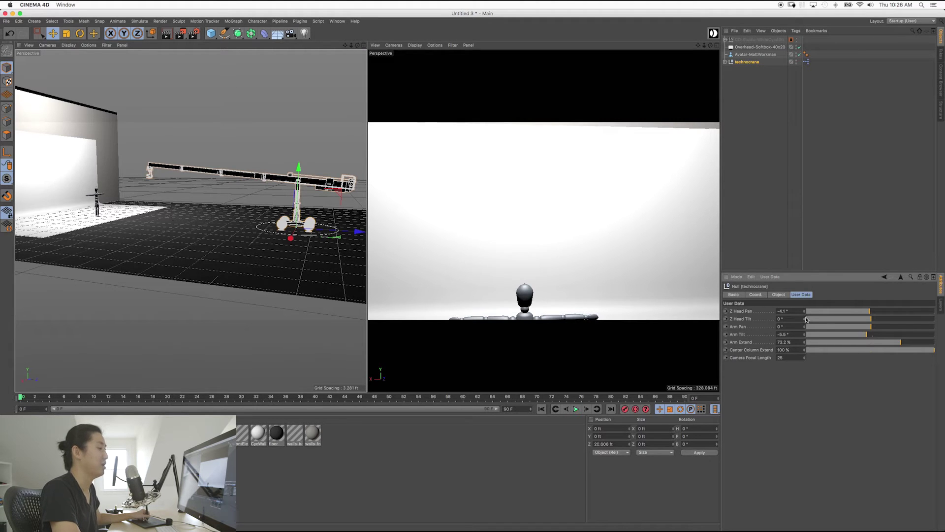
pyautogui.moveTo(806, 319); pyautogui.dragTo(777, 390)
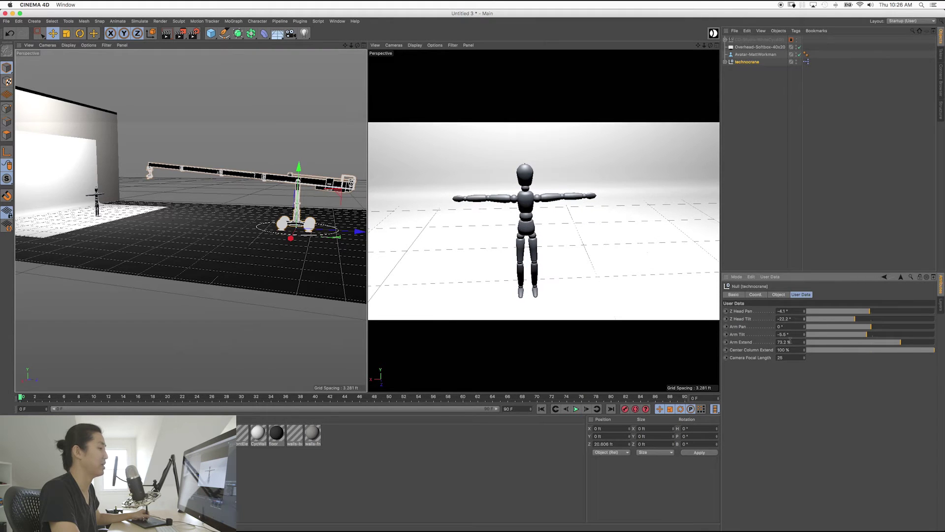
# - Zero head pan, head tilt and arm tilt, then reframe with Arm Extend 83.6%, Arm Tilt -5.3°
pyautogui.write('0')
pyautogui.hotkey('shift', 'Tab')
pyautogui.hotkey('shift', 'Tab')
pyautogui.write('0')
pyautogui.hotkey('shift', 'Tab')
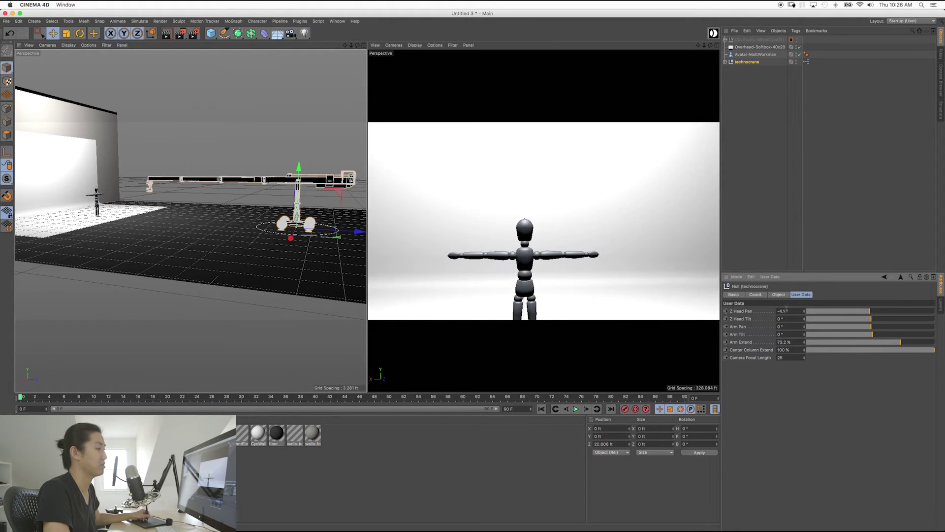
pyautogui.write('0')
pyautogui.press('Return')
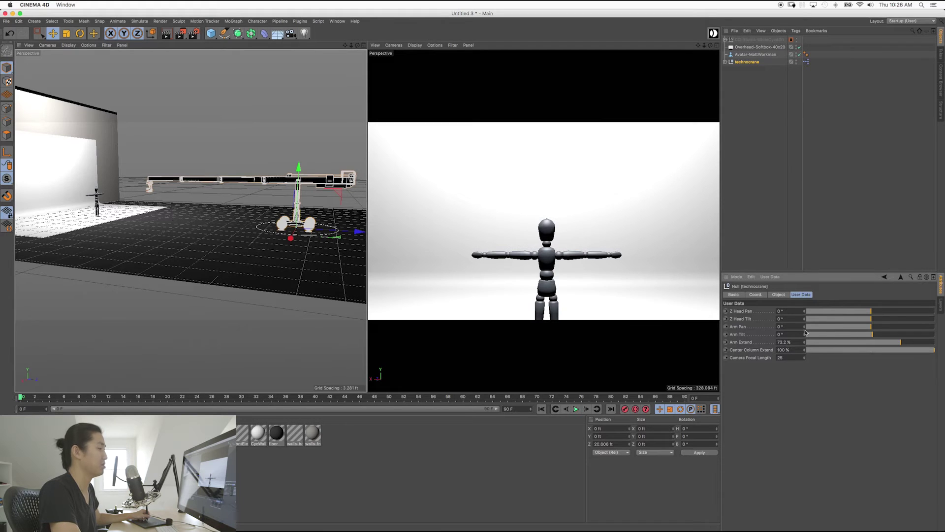
pyautogui.moveTo(901, 342); pyautogui.dragTo(889, 343)
pyautogui.moveTo(804, 336); pyautogui.dragTo(757, 385)
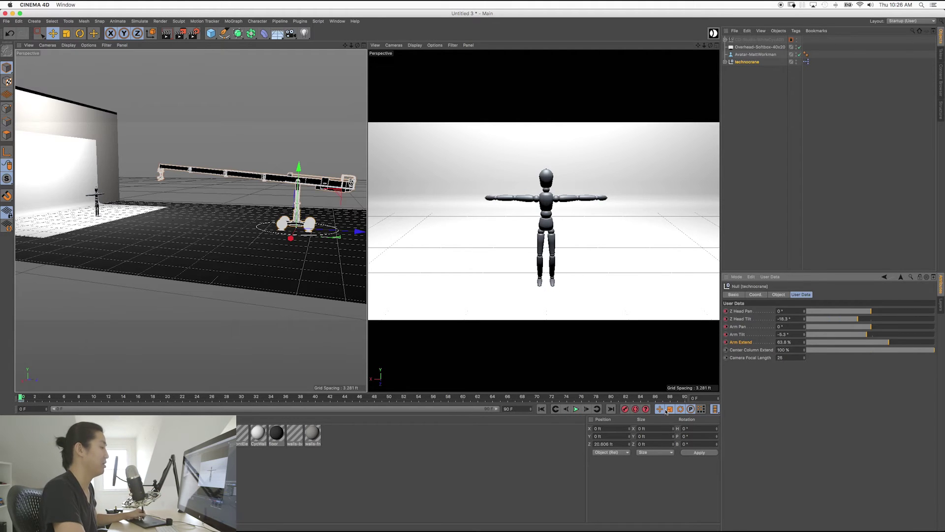
# - Tilt the arm and head further down at frame 0, then retract Arm Extend to 21.6% at frame 90
pyautogui.moveTo(627, 400); pyautogui.dragTo(696, 407)
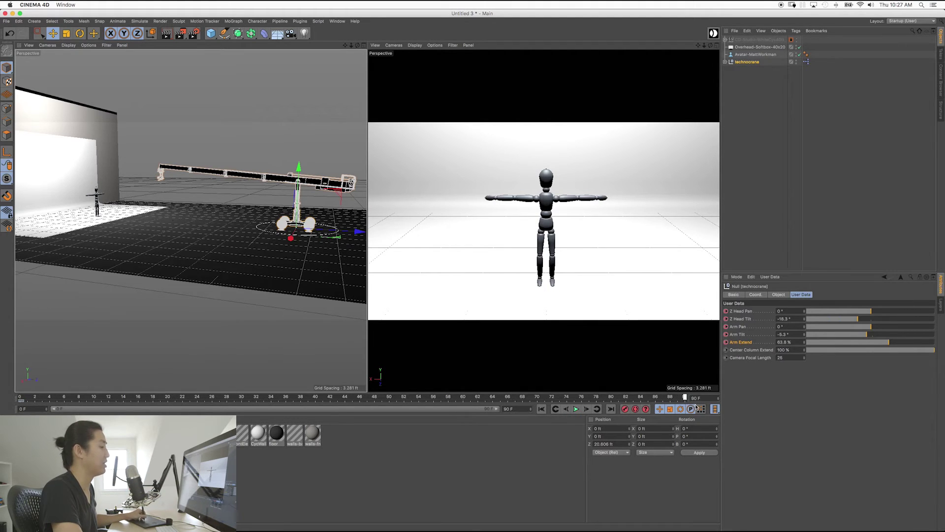
pyautogui.click(693, 430)
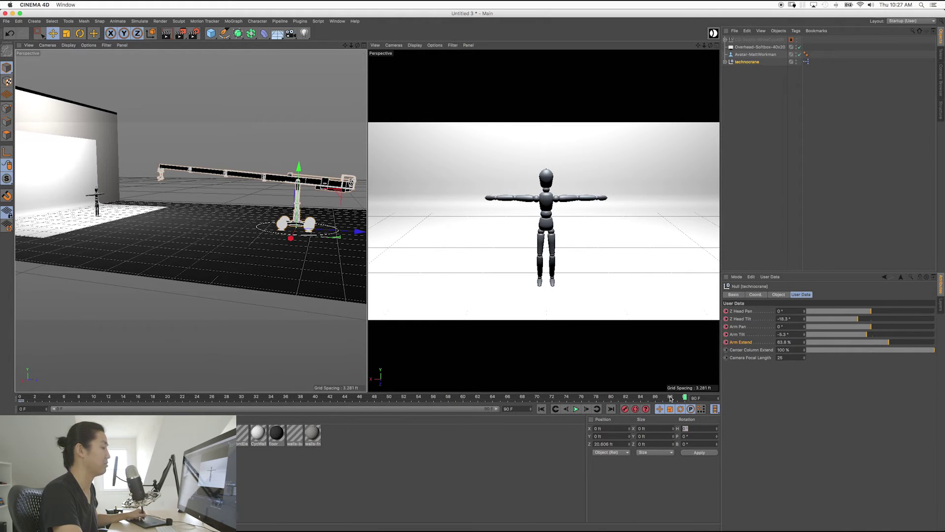
pyautogui.moveTo(674, 398); pyautogui.dragTo(315, 398)
pyautogui.moveTo(227, 356); pyautogui.dragTo(14, 356)
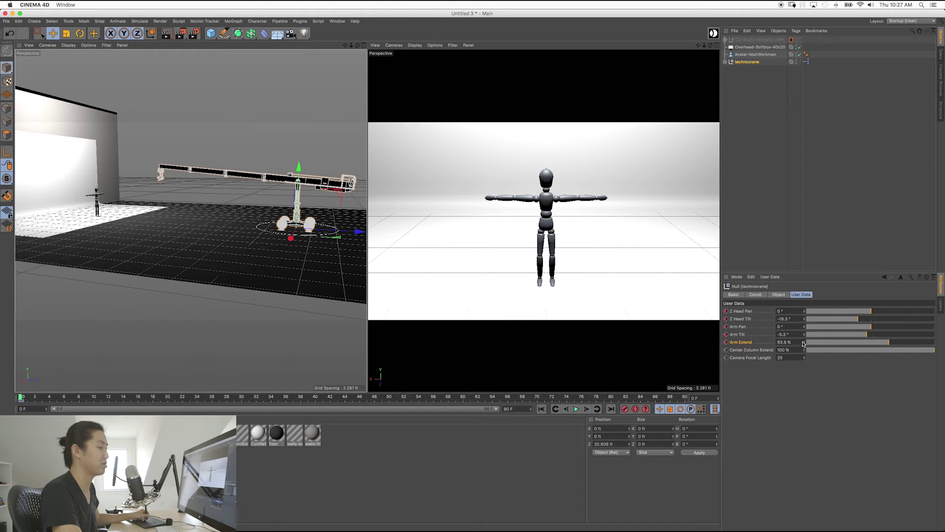
pyautogui.moveTo(805, 338); pyautogui.dragTo(797, 357)
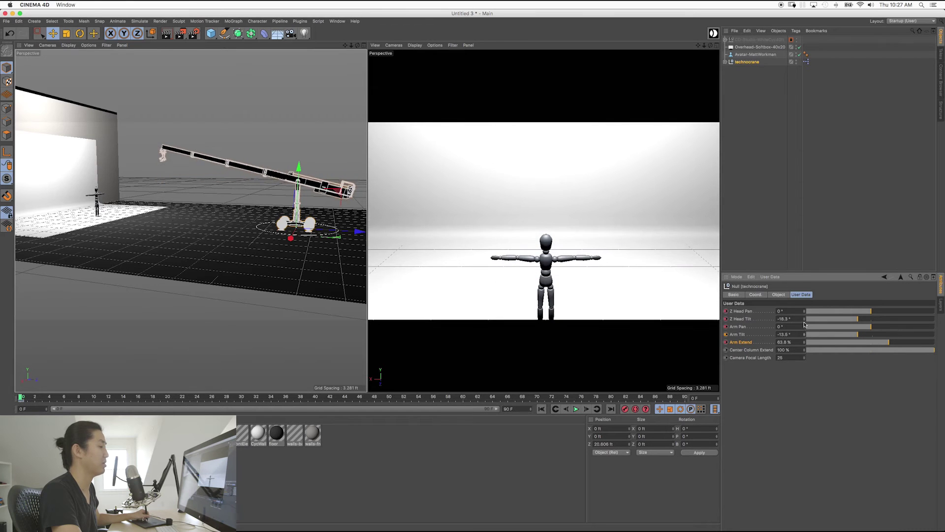
pyautogui.moveTo(805, 324); pyautogui.dragTo(799, 359)
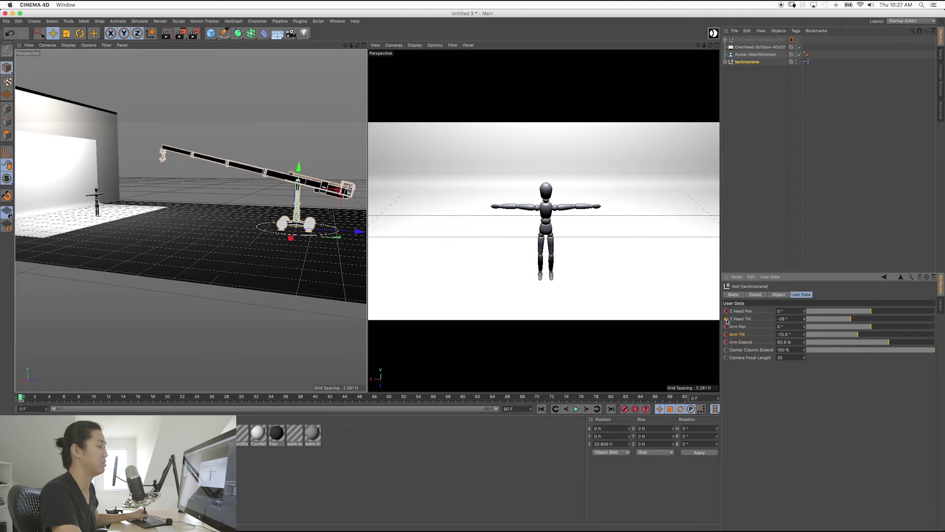
pyautogui.click(687, 398)
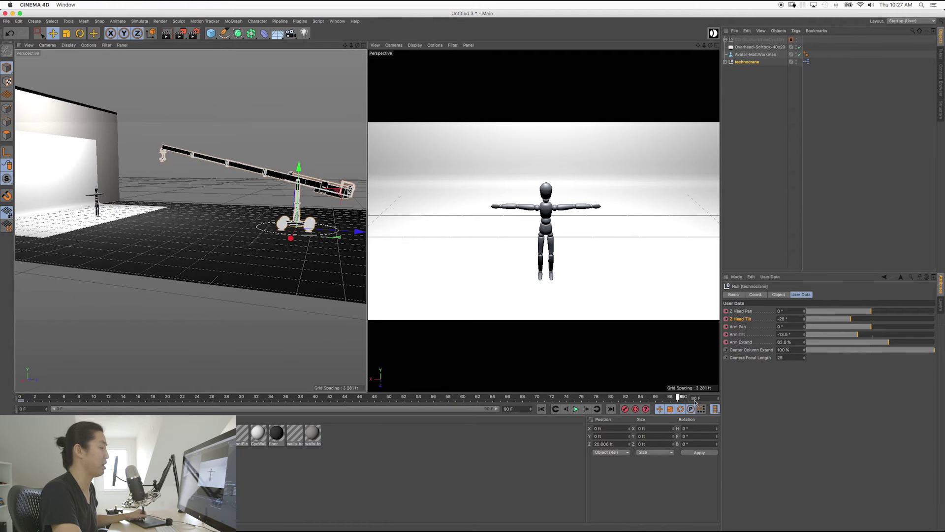
pyautogui.moveTo(876, 344); pyautogui.dragTo(830, 250)
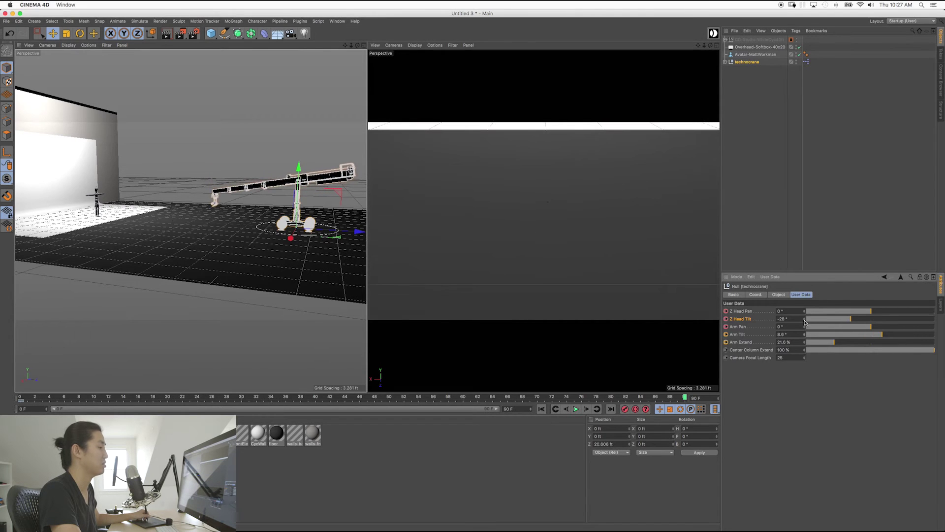
# - Tilt the head up at frame 90 to frame the mannequin, then scrub back to frame 0
pyautogui.moveTo(805, 321); pyautogui.dragTo(824, 209)
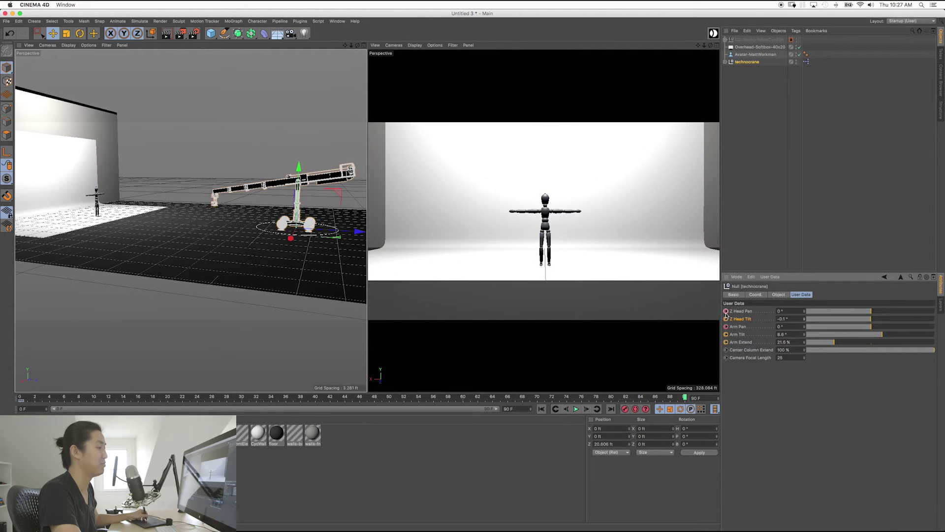
pyautogui.click(725, 343)
pyautogui.hotkey('ctrl', 'f')
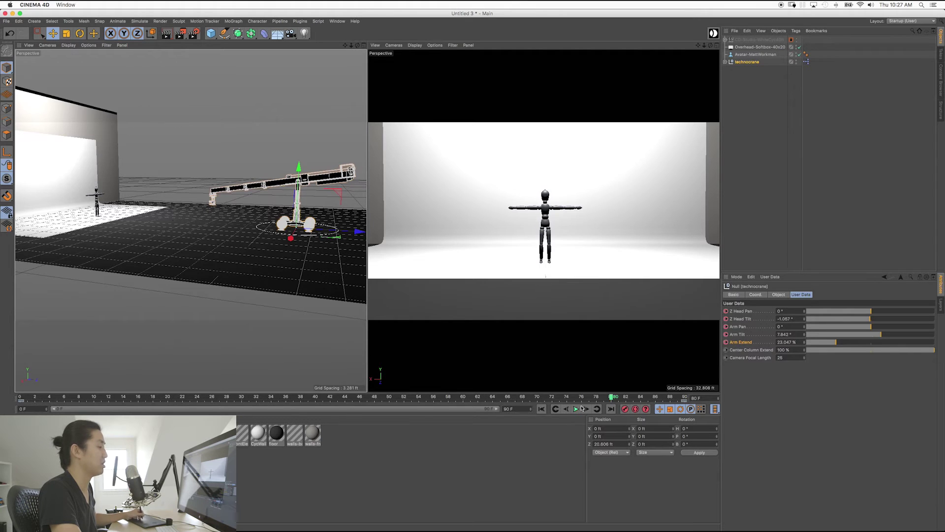
pyautogui.moveTo(611, 398); pyautogui.dragTo(346, 398)
pyautogui.moveTo(302, 377); pyautogui.dragTo(681, 398)
pyautogui.click(541, 409)
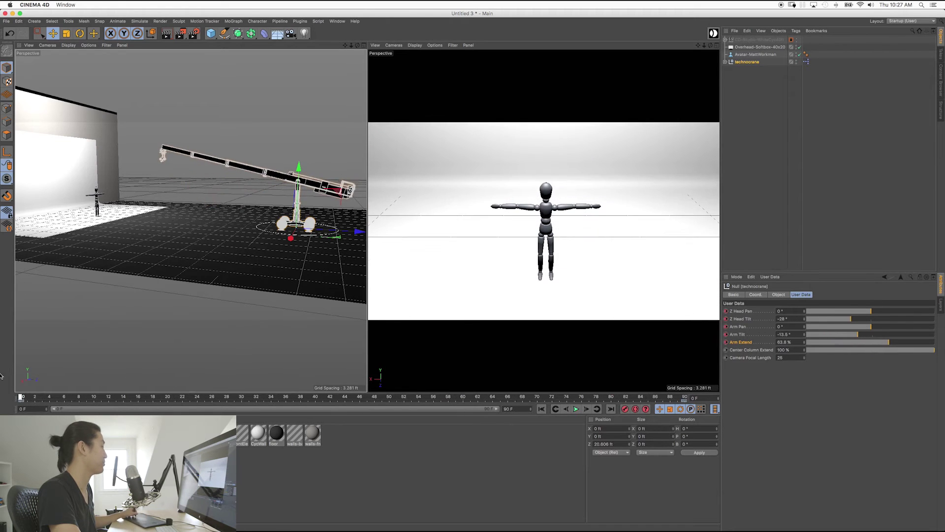
# - Play the 90-frame crane move, switching between full-size stage and crane camera views, then stop
pyautogui.click(576, 410)
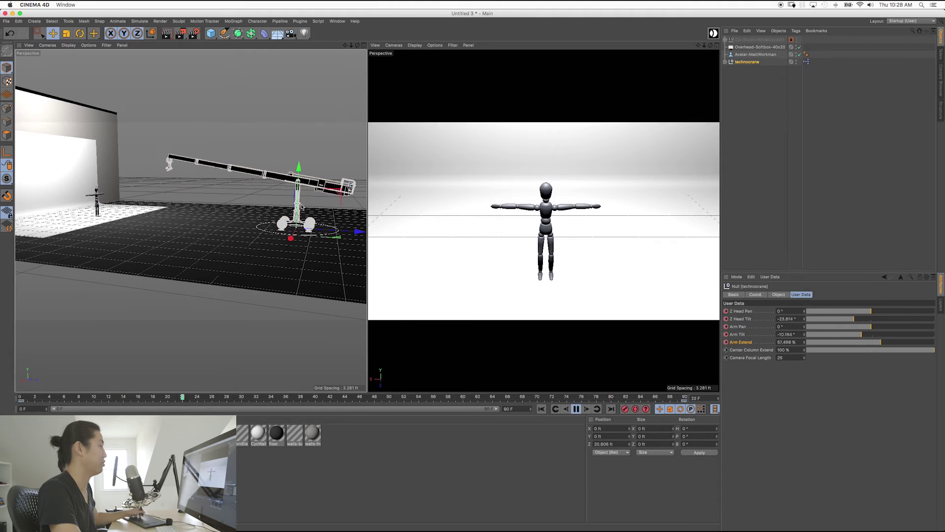
pyautogui.middleClick(254, 194)
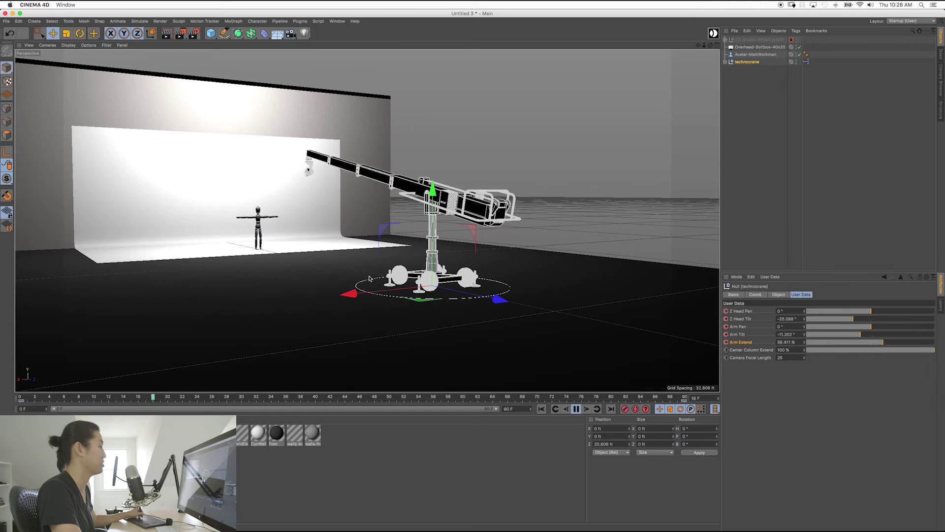
pyautogui.click(444, 209)
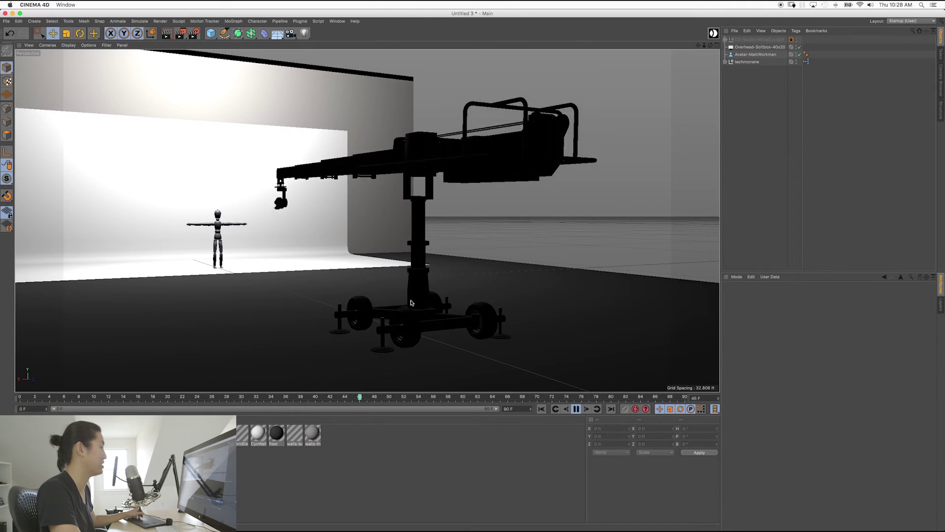
pyautogui.middleClick(392, 309)
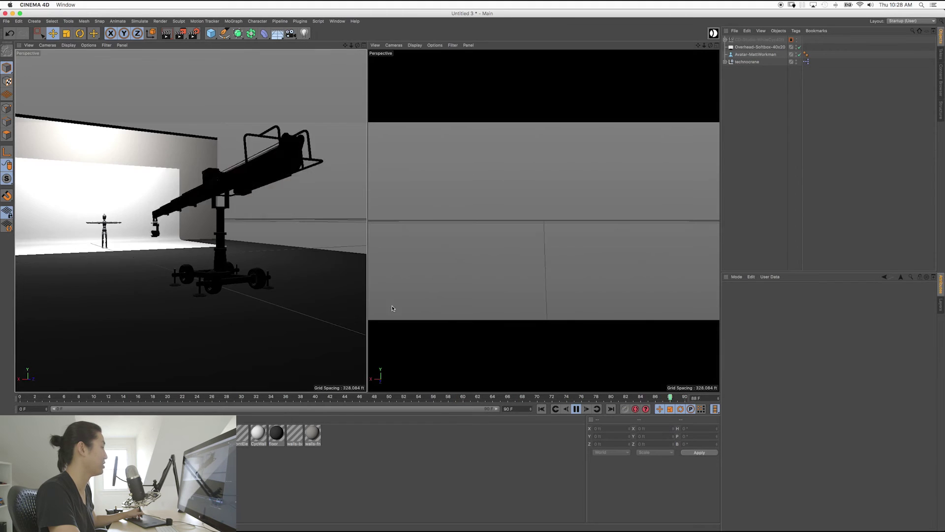
pyautogui.middleClick(459, 298)
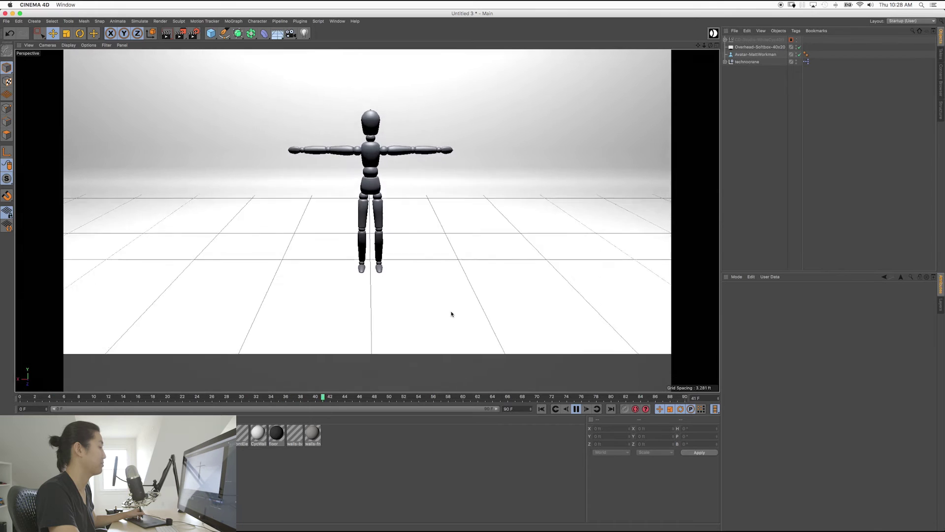
pyautogui.click(598, 409)
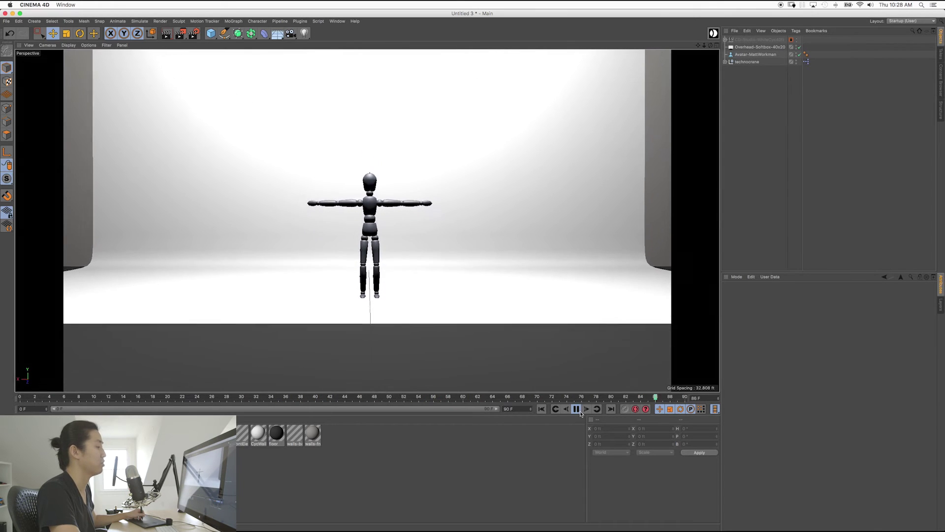
pyautogui.middleClick(488, 313)
pyautogui.middleClick(300, 265)
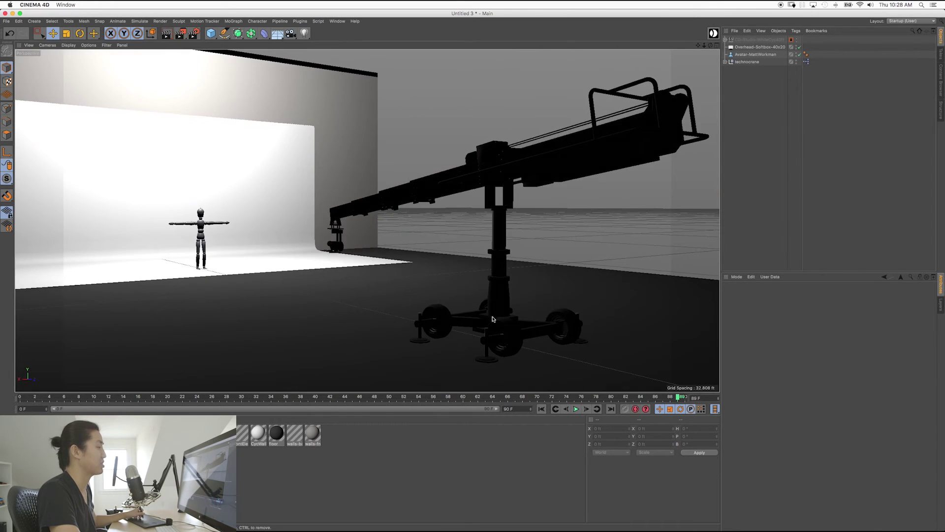